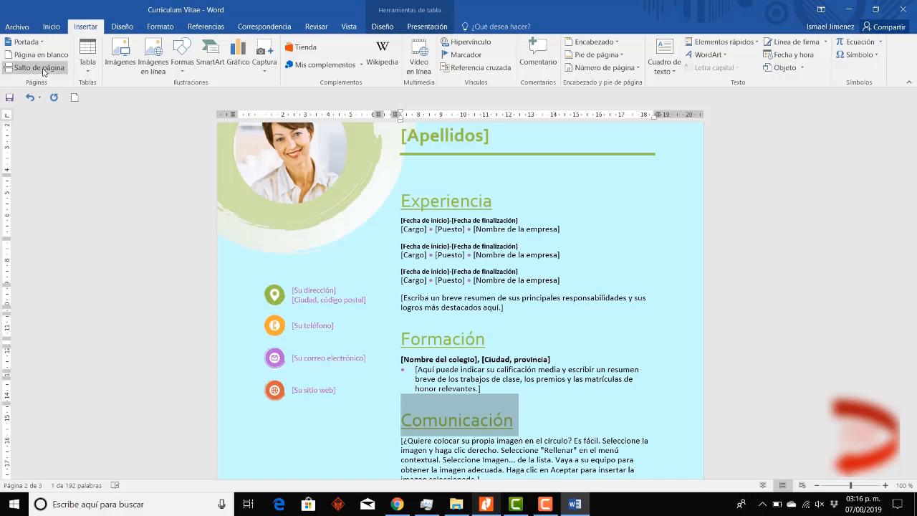
- Insert a page break at the Comunicación heading and look over the page layout
left_click(43, 72)
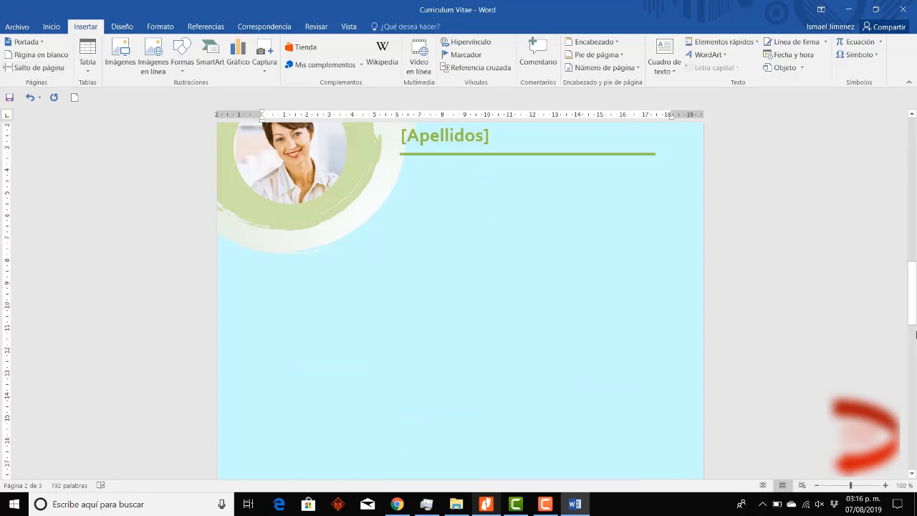
left_click_drag(911, 312, 910, 369)
left_click_drag(910, 337, 914, 313)
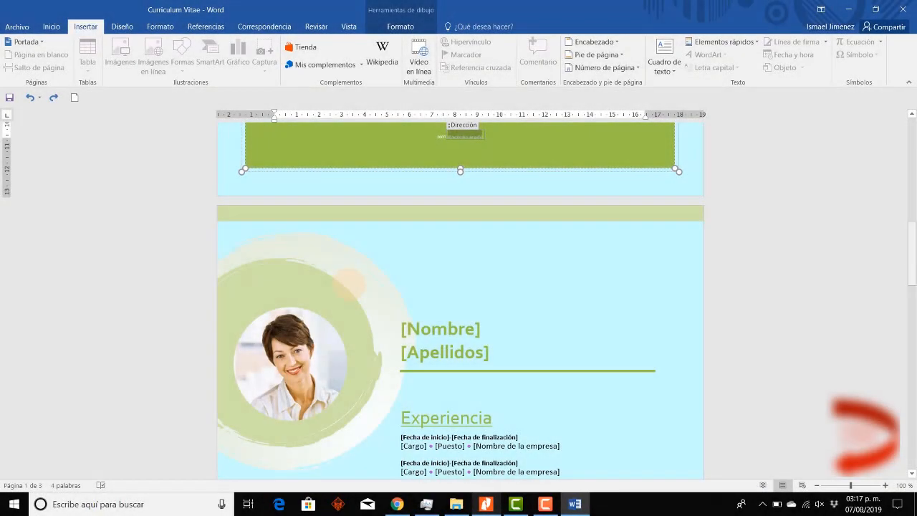
- Insert a table of 4 columns and 5 rows on a new line below the "[Disponible bajo solicitud.]" text under Referencias
left_click_drag(915, 250, 913, 382)
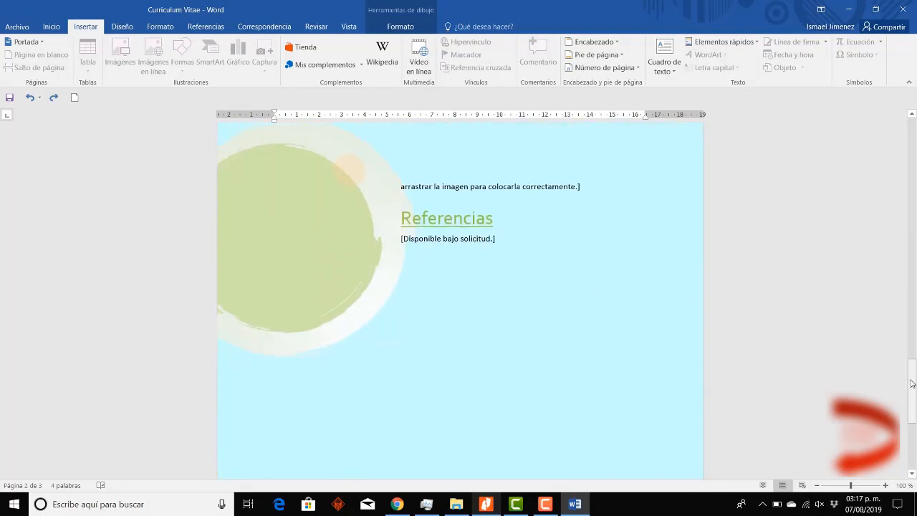
left_click(605, 289)
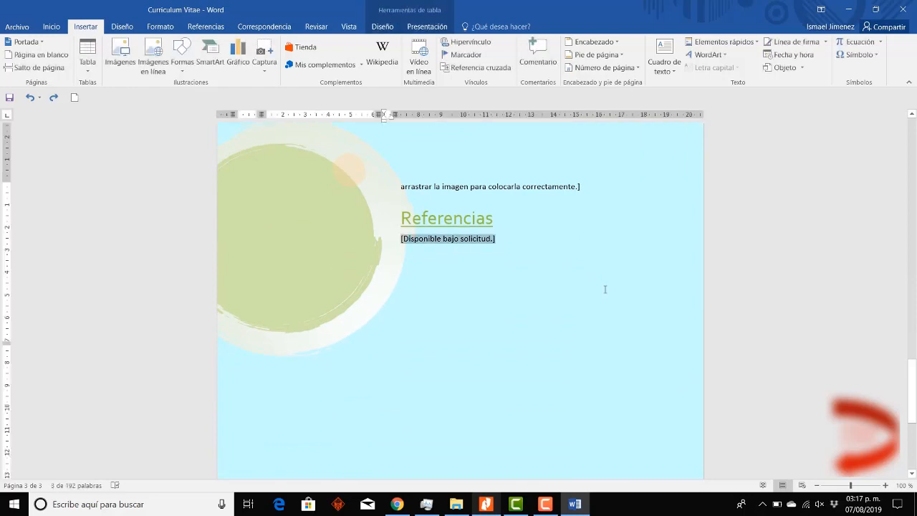
key("Right")
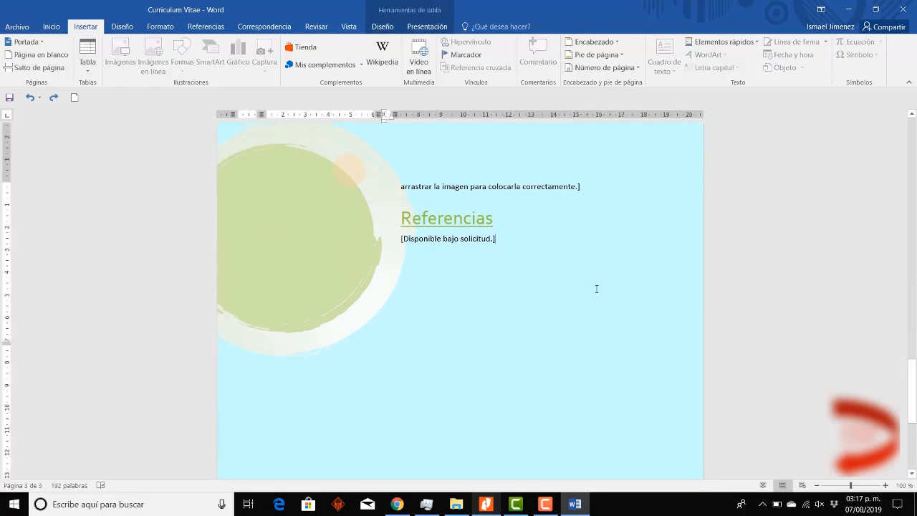
key("Return")
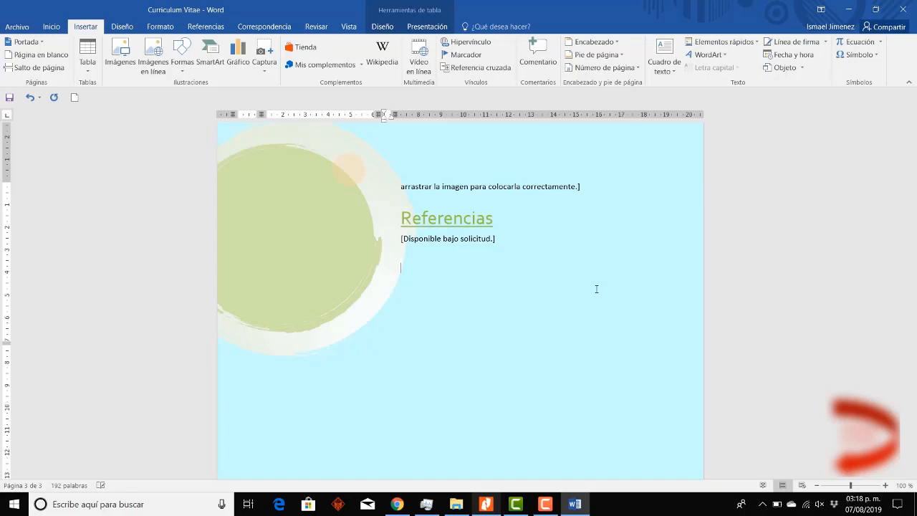
left_click(93, 73)
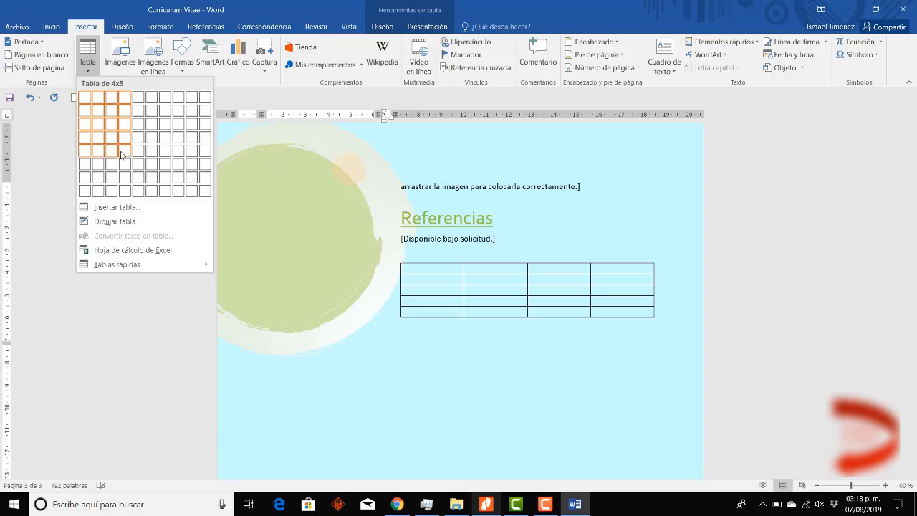
left_click(121, 155)
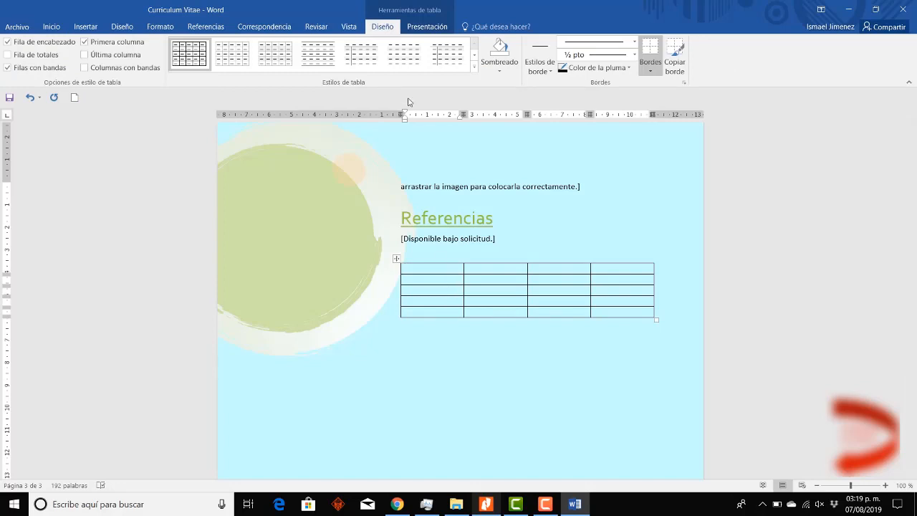
left_click(416, 29)
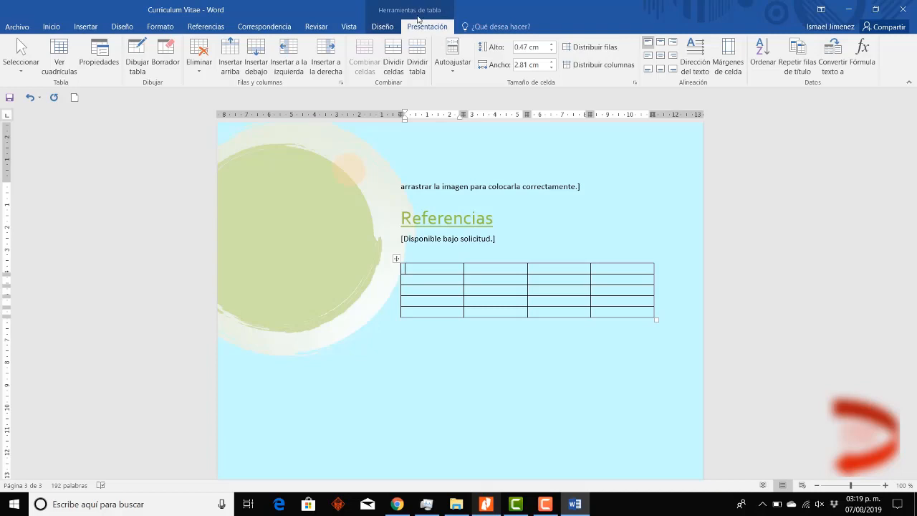
left_click(382, 27)
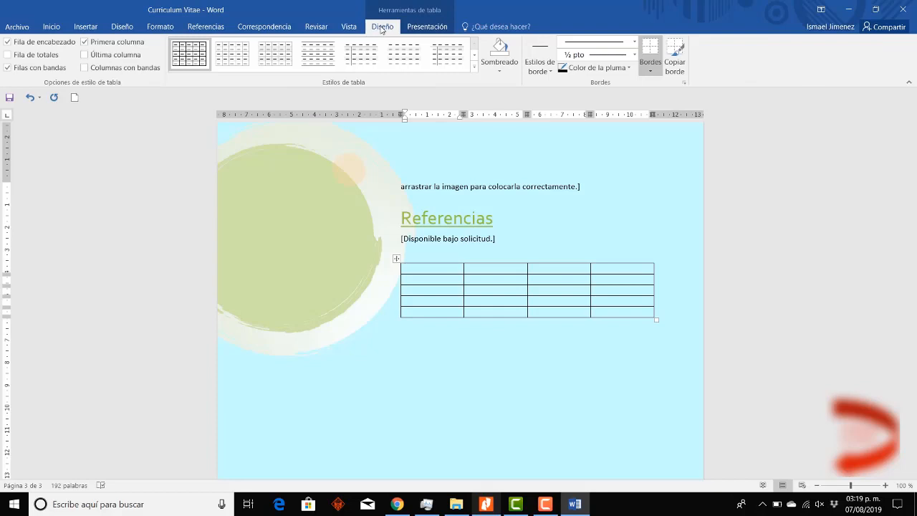
- Set the width of the table's first column to 1.8 cm
left_click(419, 28)
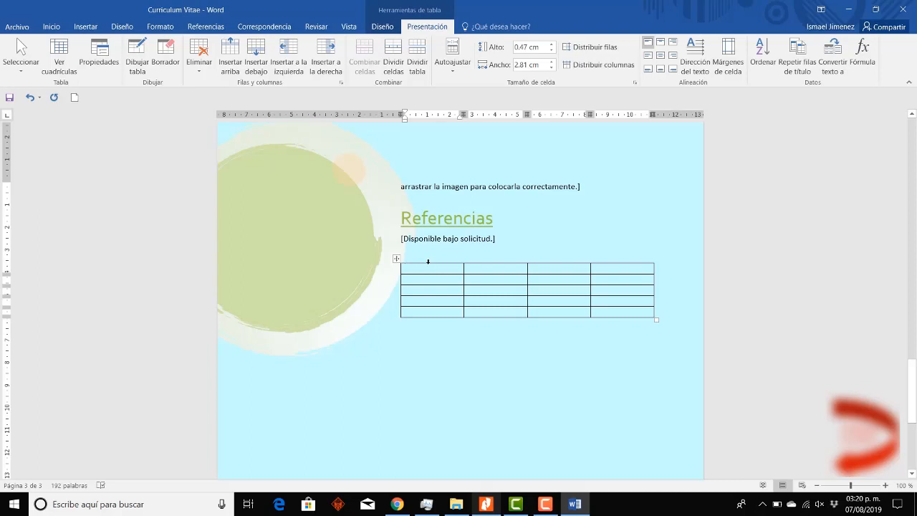
left_click(428, 261)
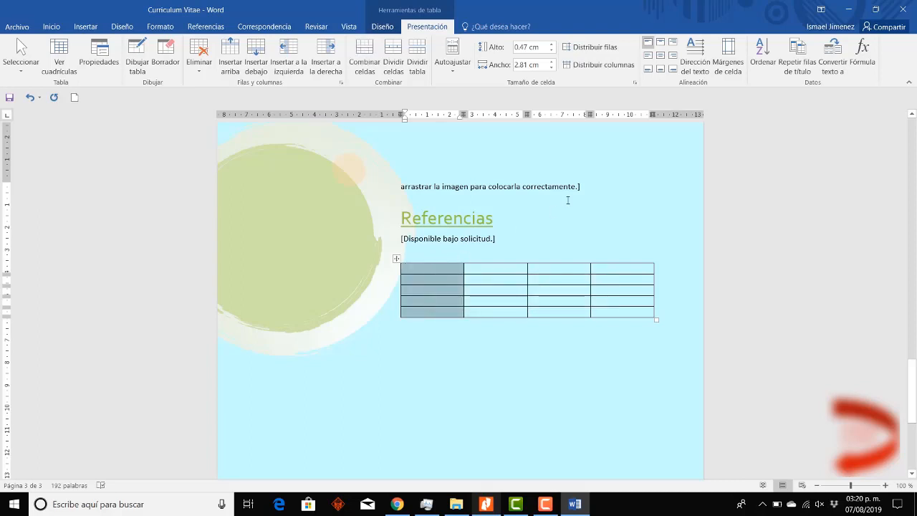
left_click(551, 68)
left_click(551, 68)
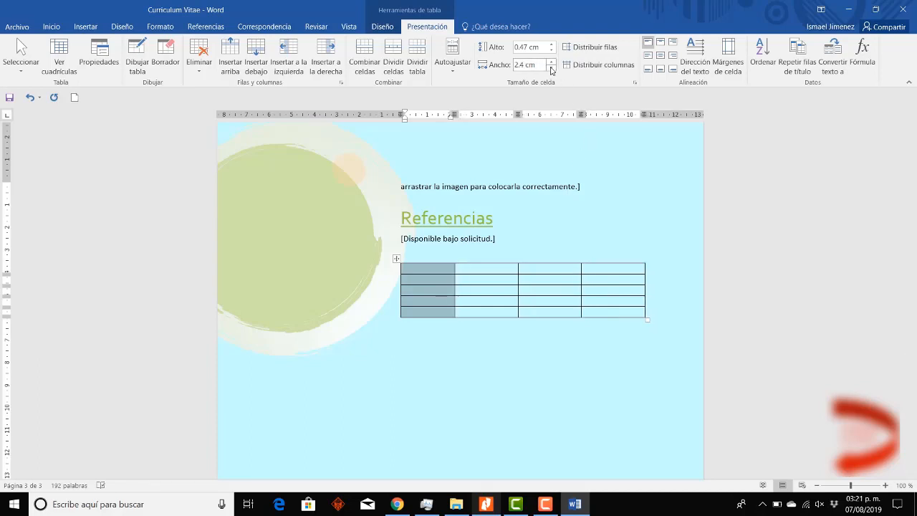
left_click(551, 68)
left_click(552, 68)
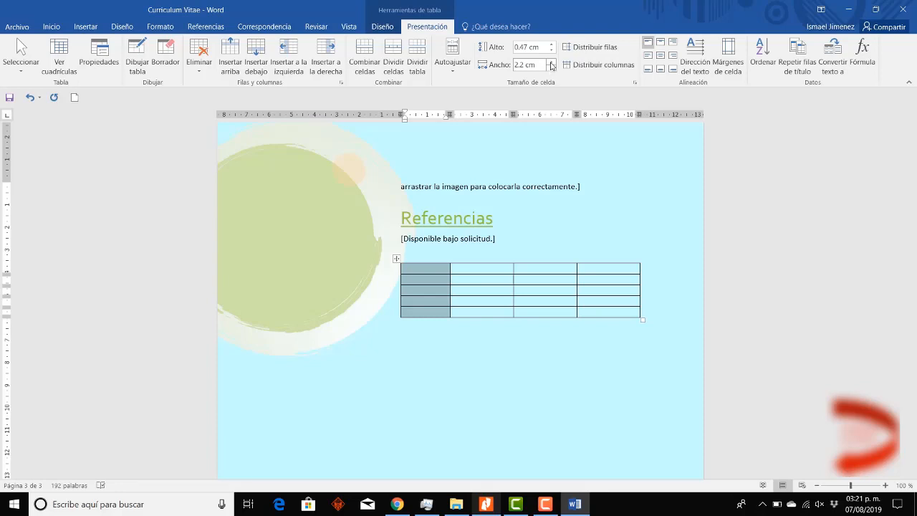
left_click(551, 68)
left_click(551, 69)
left_click(551, 69)
left_click(552, 69)
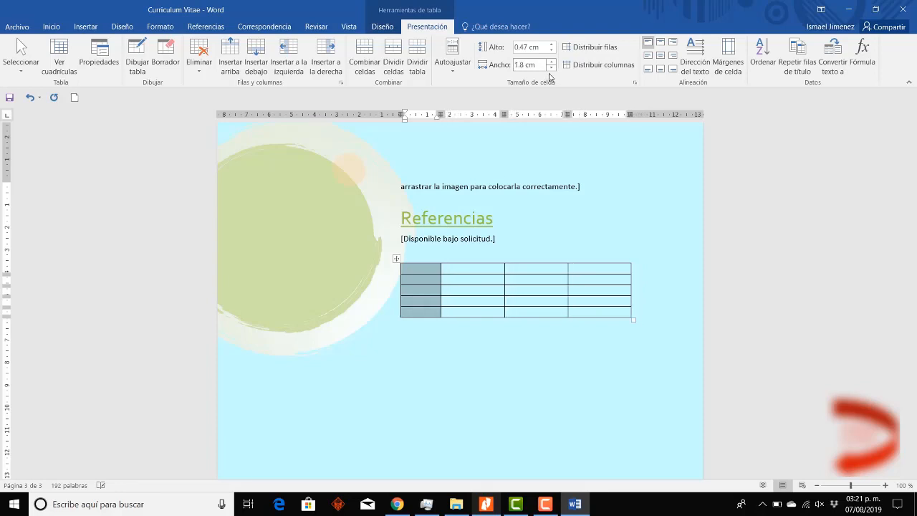
- Set the width of the table's second column to 3.4 cm
left_click(472, 260)
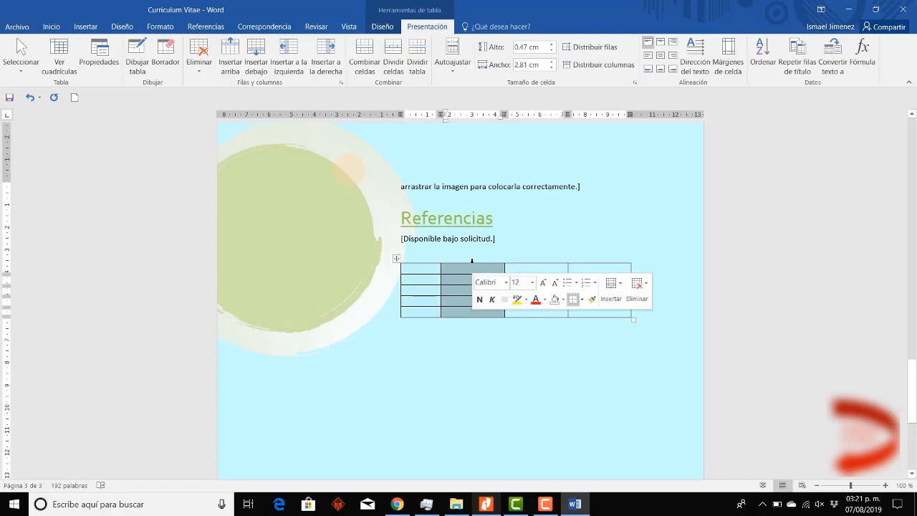
left_click(551, 63)
left_click(551, 63)
left_click(551, 64)
left_click(552, 65)
left_click(552, 64)
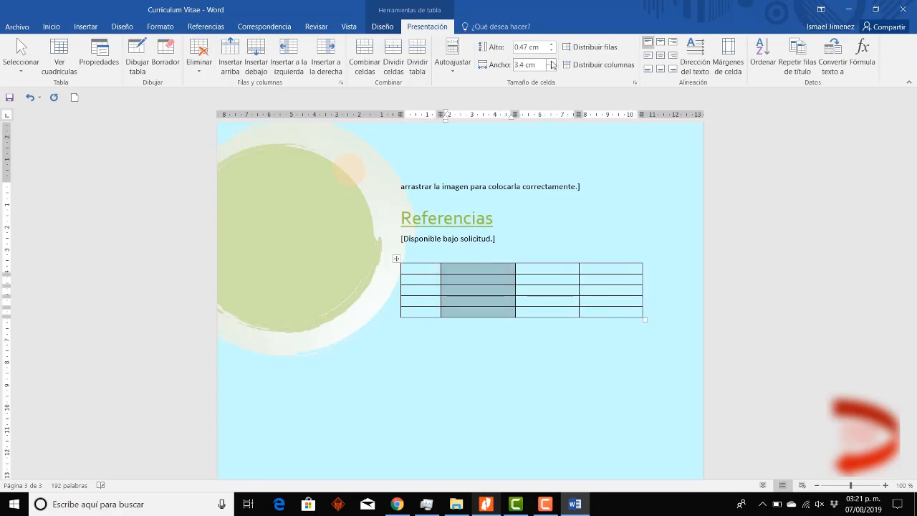
left_click(552, 64)
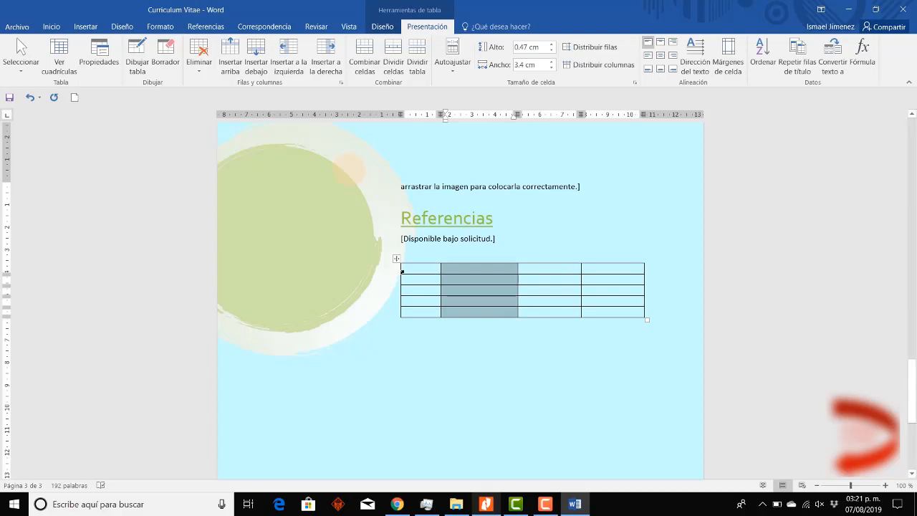
- Set the height of the table's first row to 0.9 cm
left_click(402, 270)
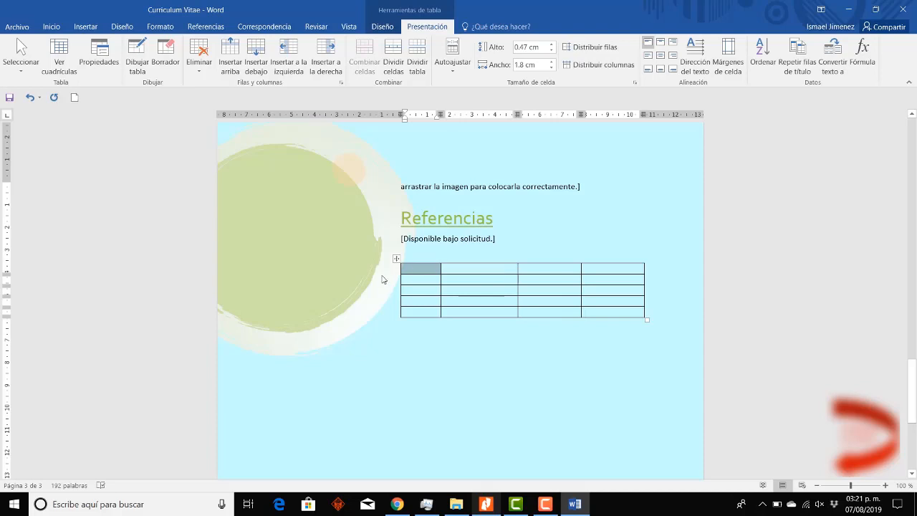
mouse_move(389, 276)
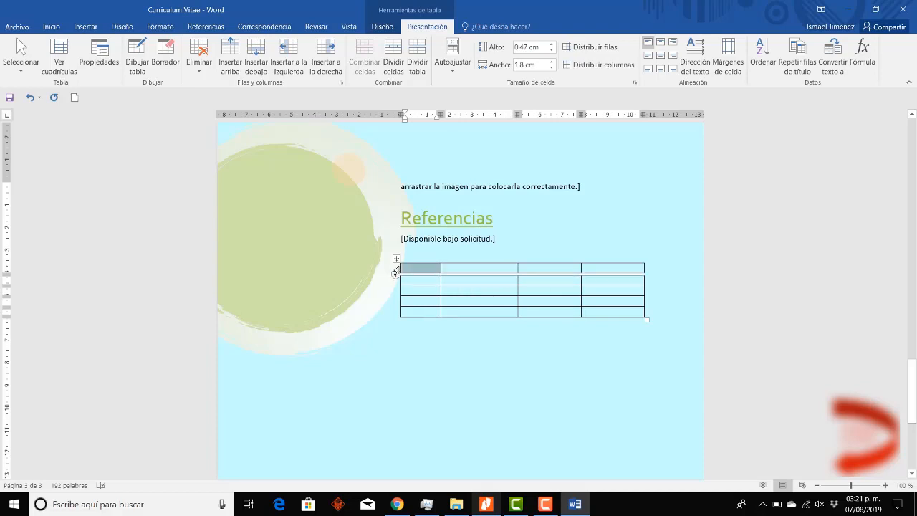
left_click(395, 272)
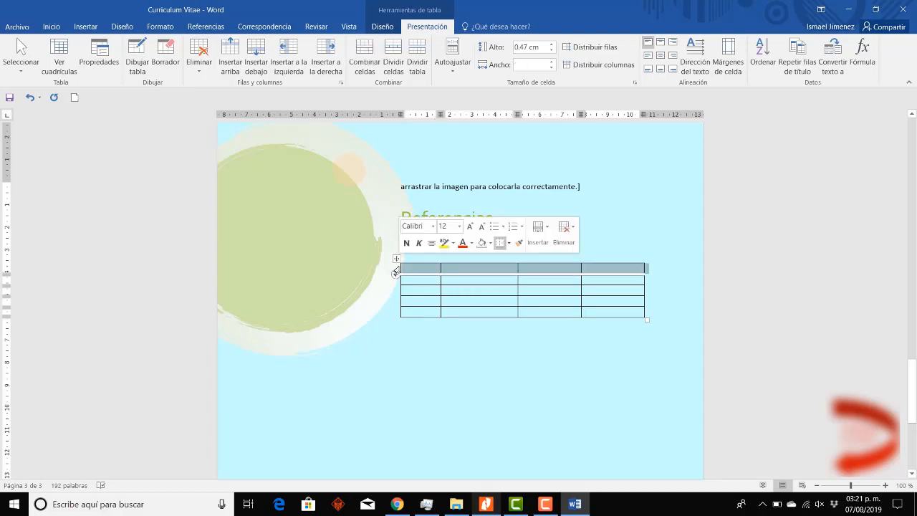
left_click_drag(550, 44, 552, 52)
left_click(550, 45)
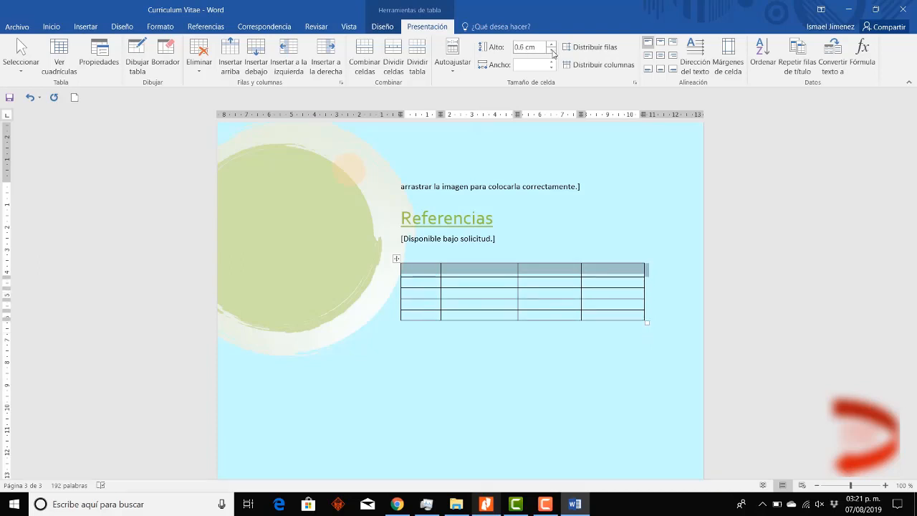
left_click(552, 52)
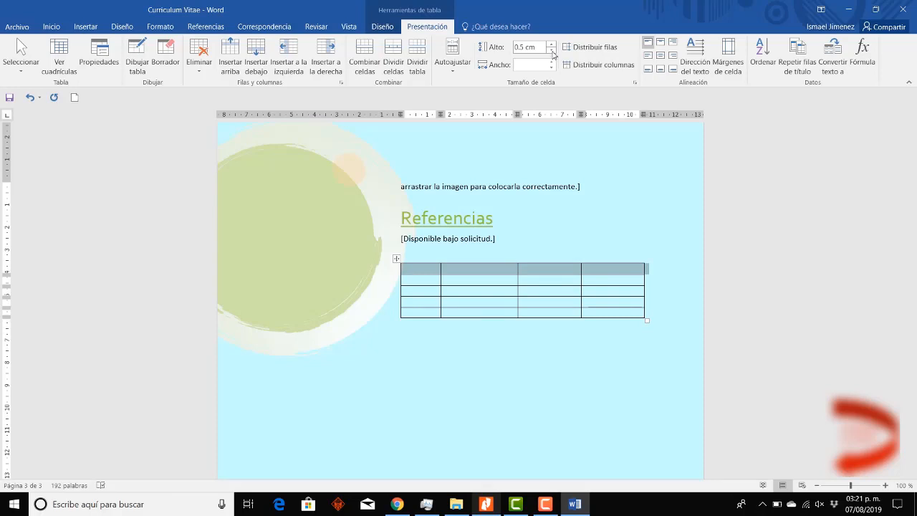
left_click(519, 300)
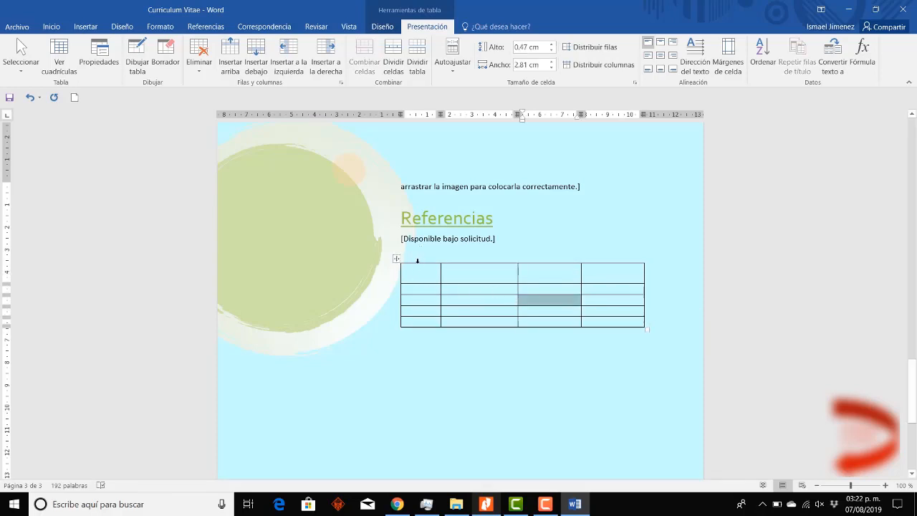
- Delete the first column of the table under Referencias
left_click(417, 260)
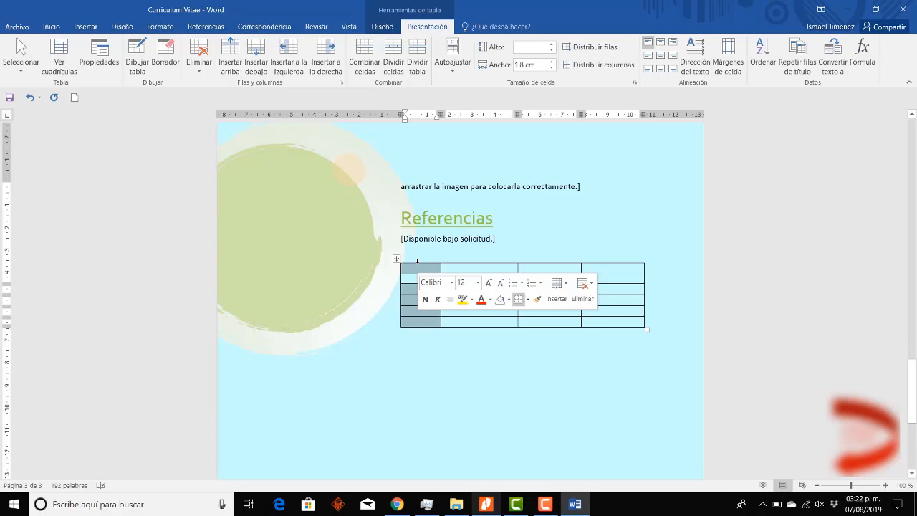
left_click(205, 60)
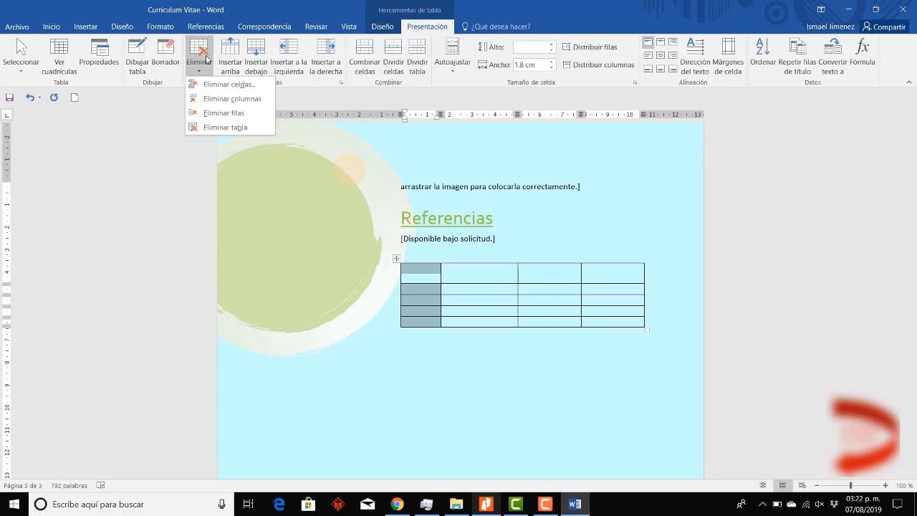
left_click(221, 99)
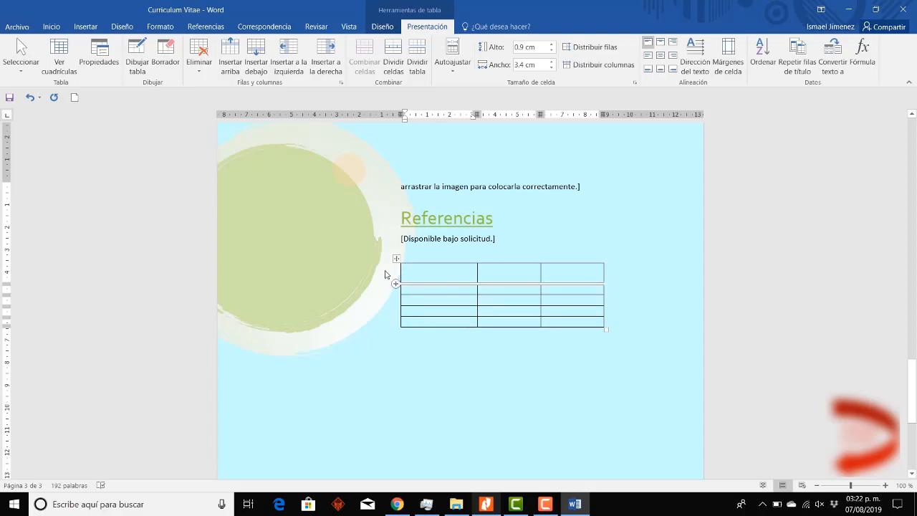
- Delete the first row of the table under Referencias
left_click(396, 278)
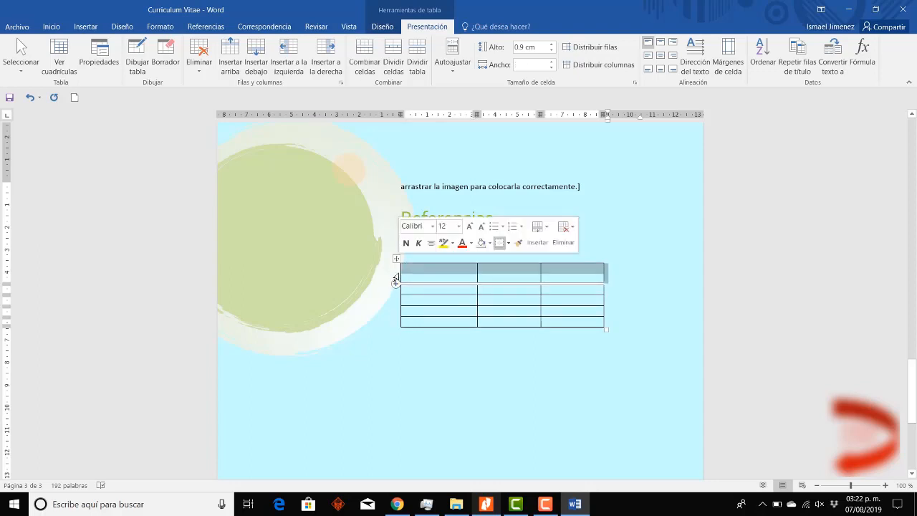
left_click(210, 71)
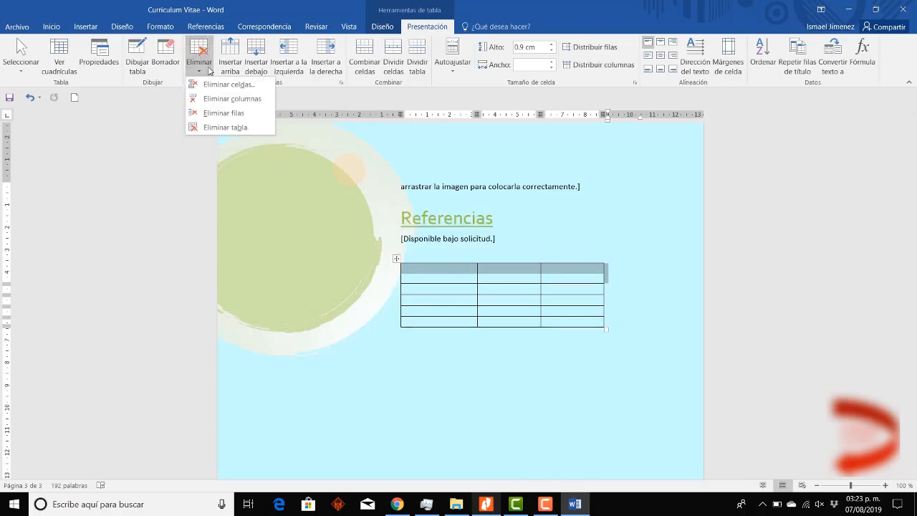
left_click(220, 114)
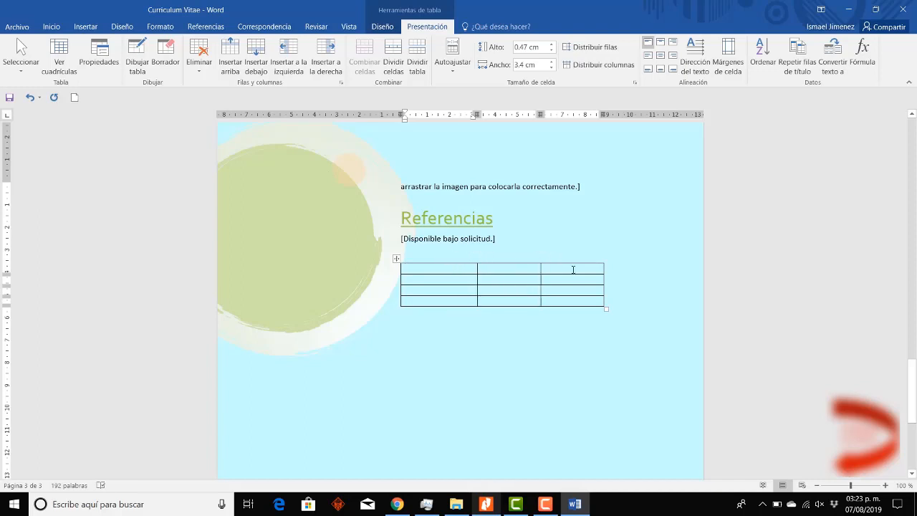
- Insert a new column to the right of the table's second column
left_click(503, 262)
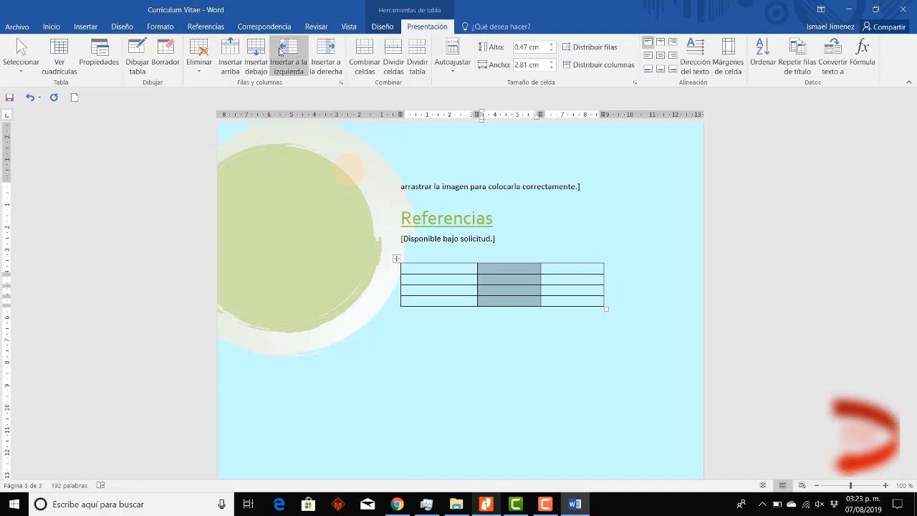
left_click(328, 54)
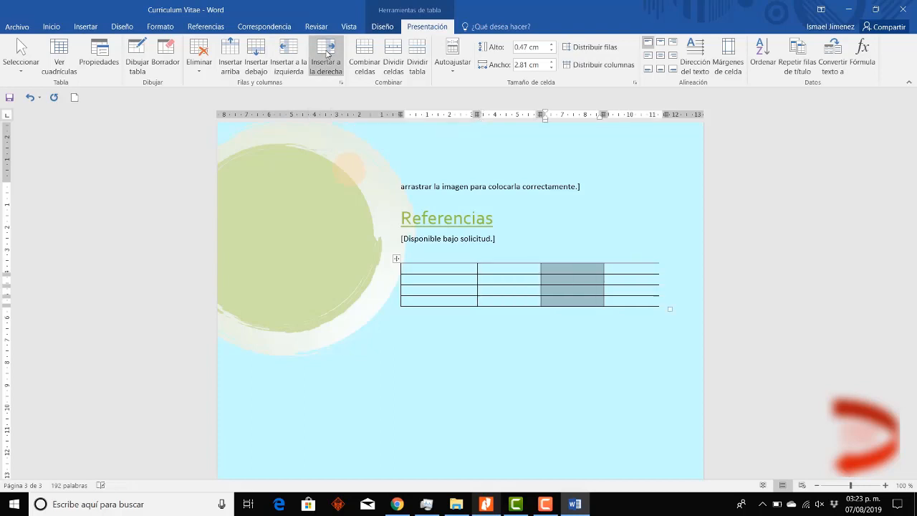
left_click(562, 281)
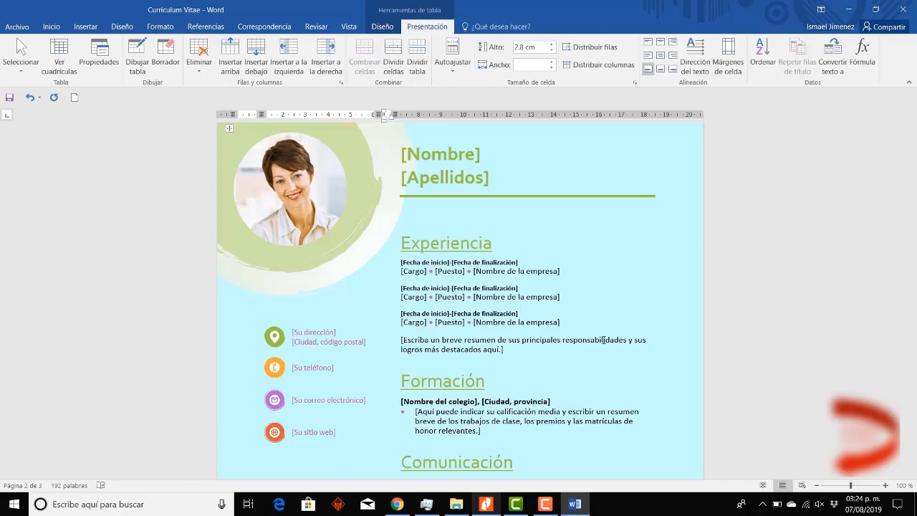
left_click(598, 233)
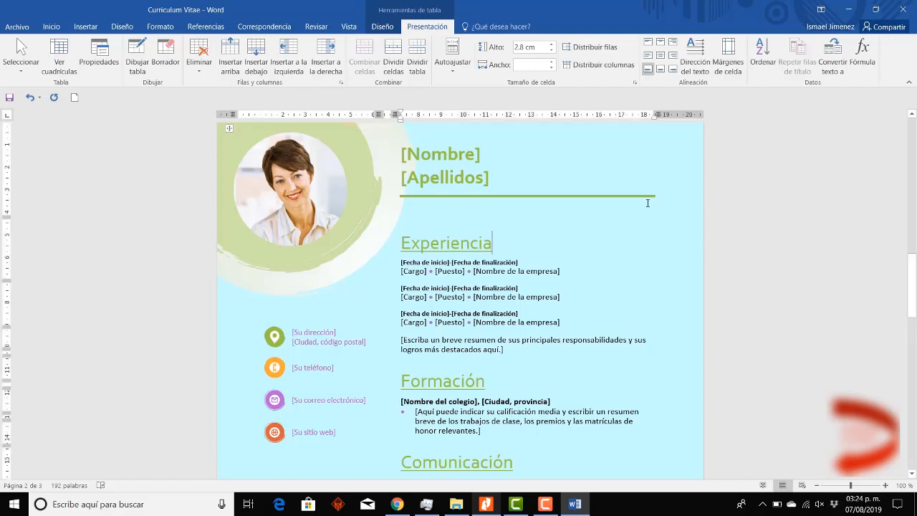
key("Up")
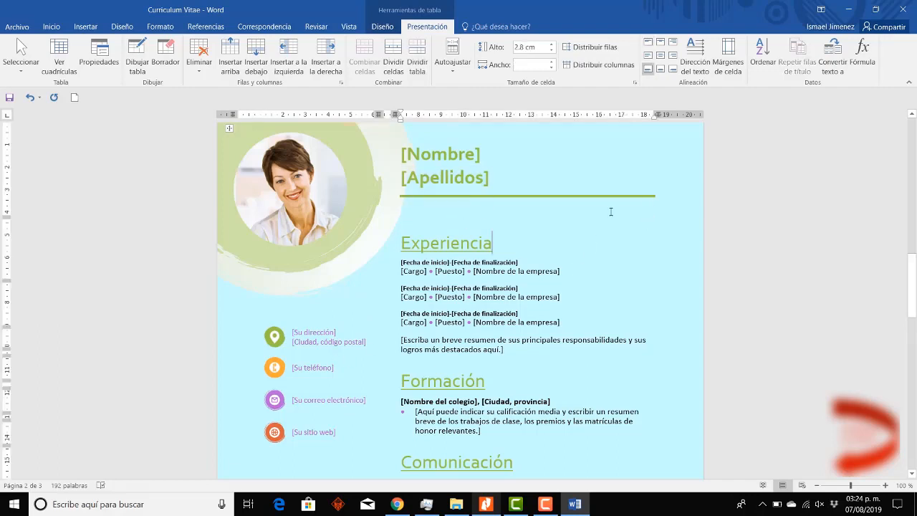